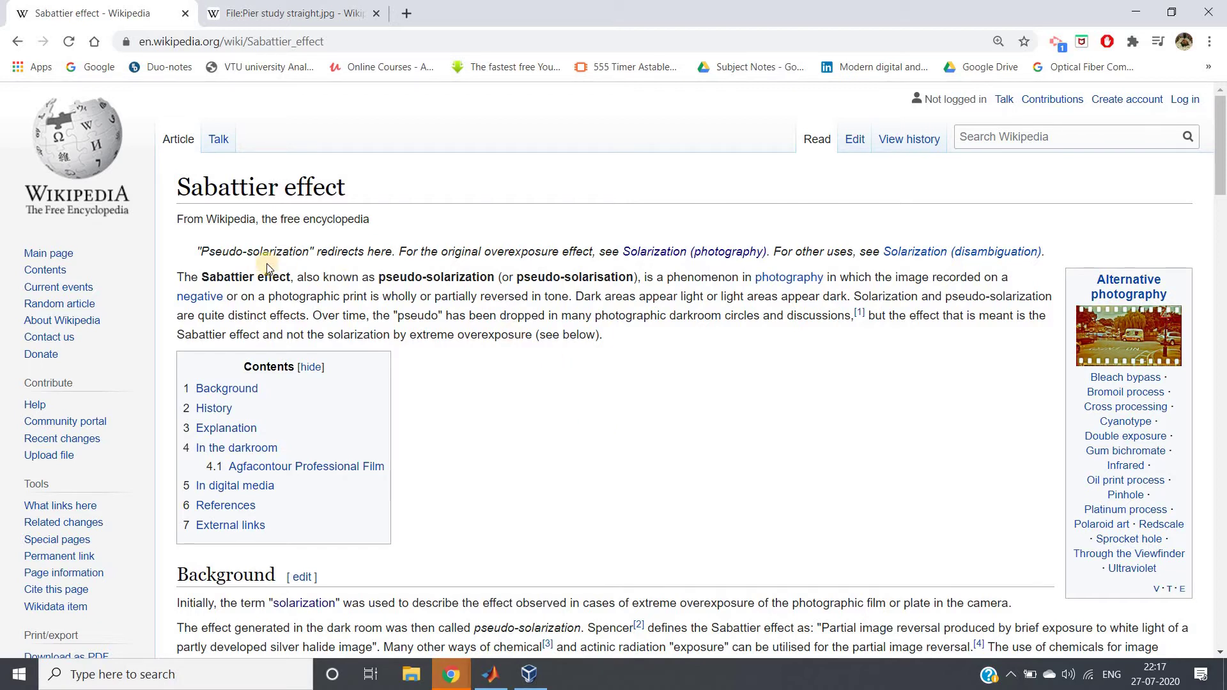
- Highlight the phrases 'Dark areas appear light' and 'pseudo-solarization' in the web article
left_click(453, 43)
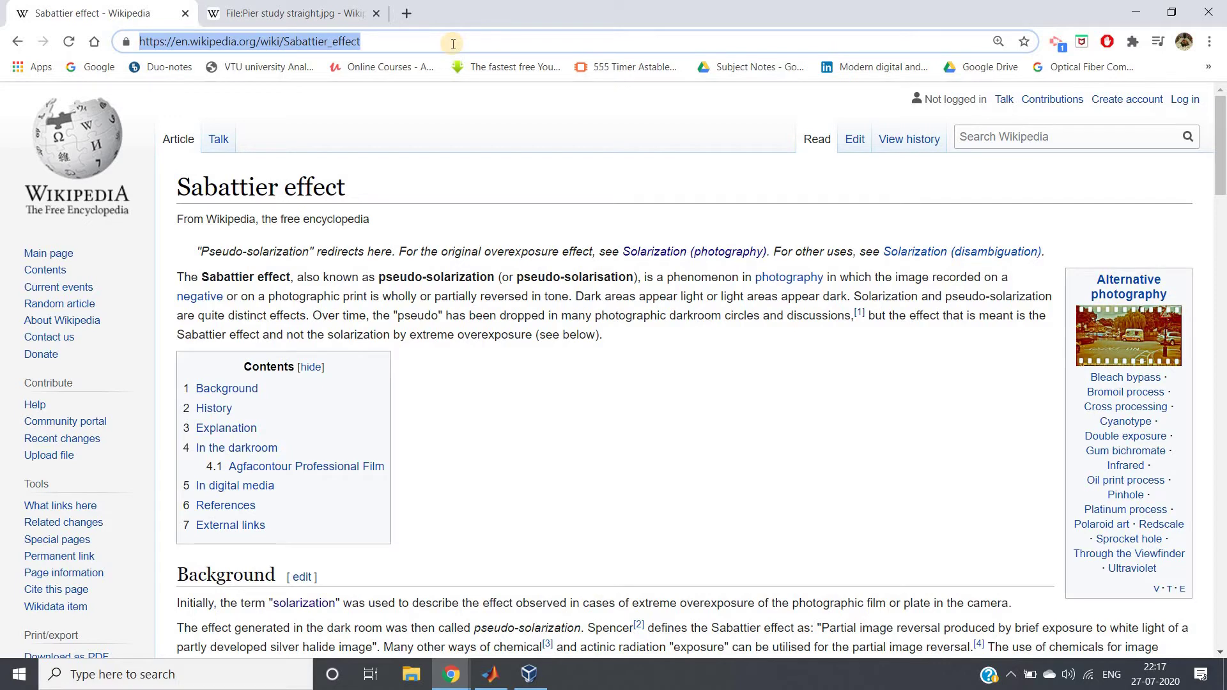
key("End")
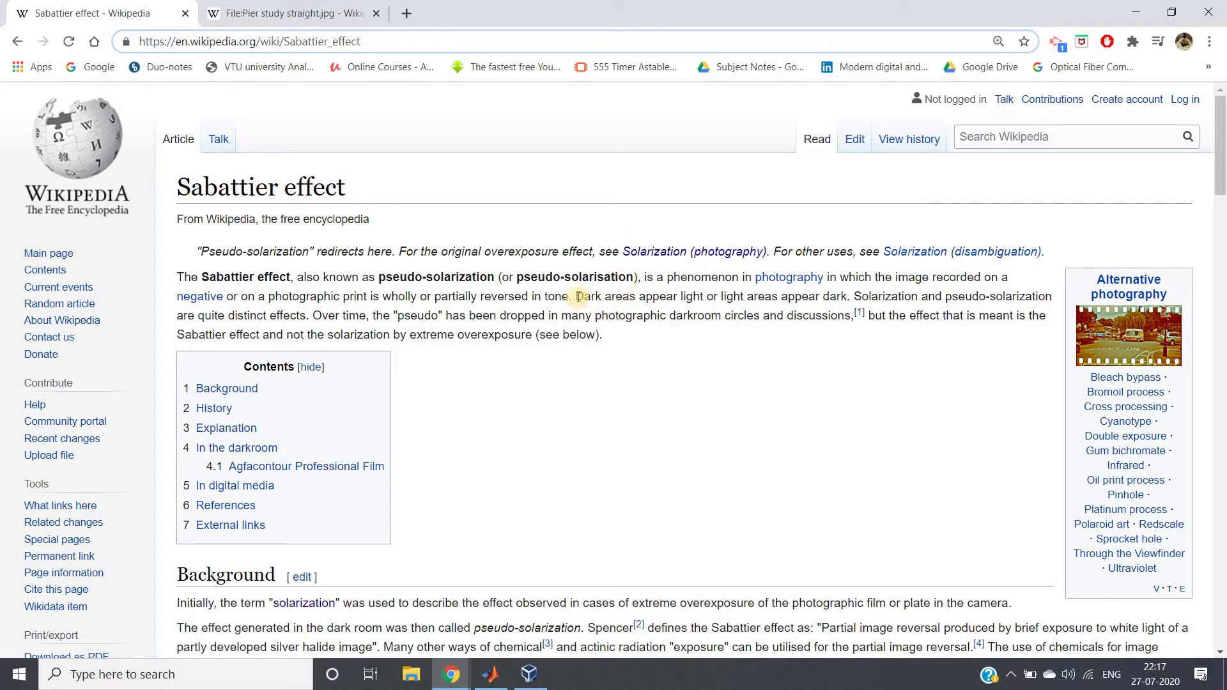
left_click_drag(576, 297, 705, 301)
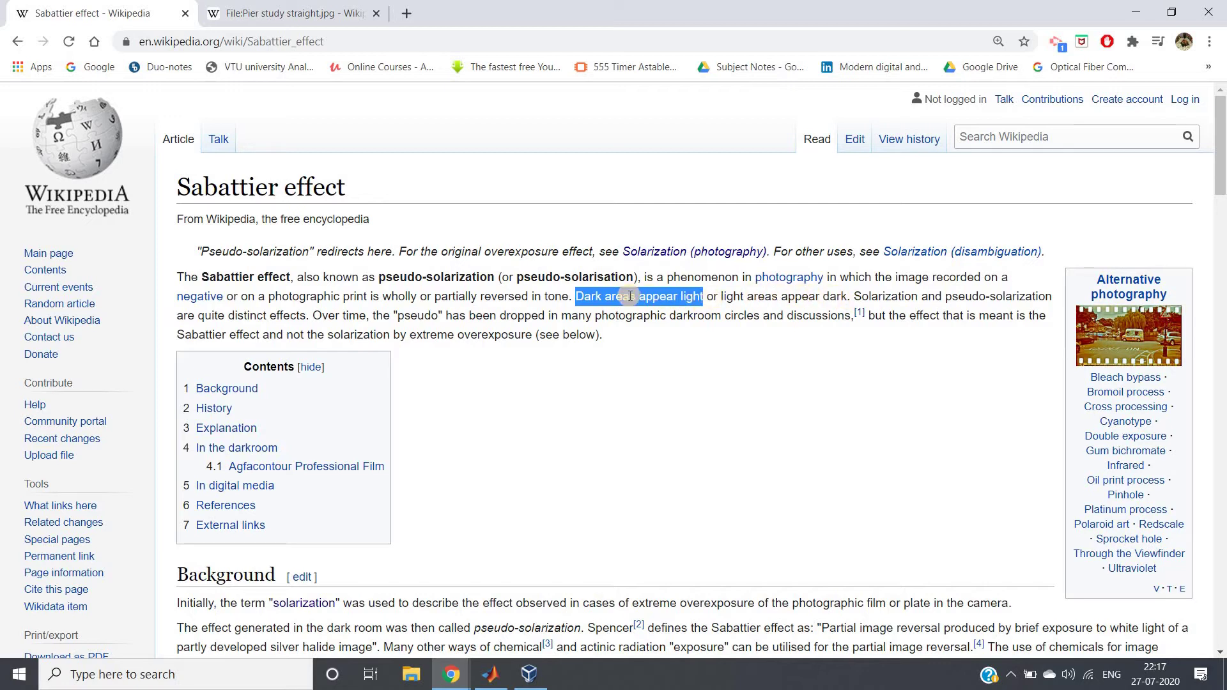
left_click_drag(576, 296, 708, 309)
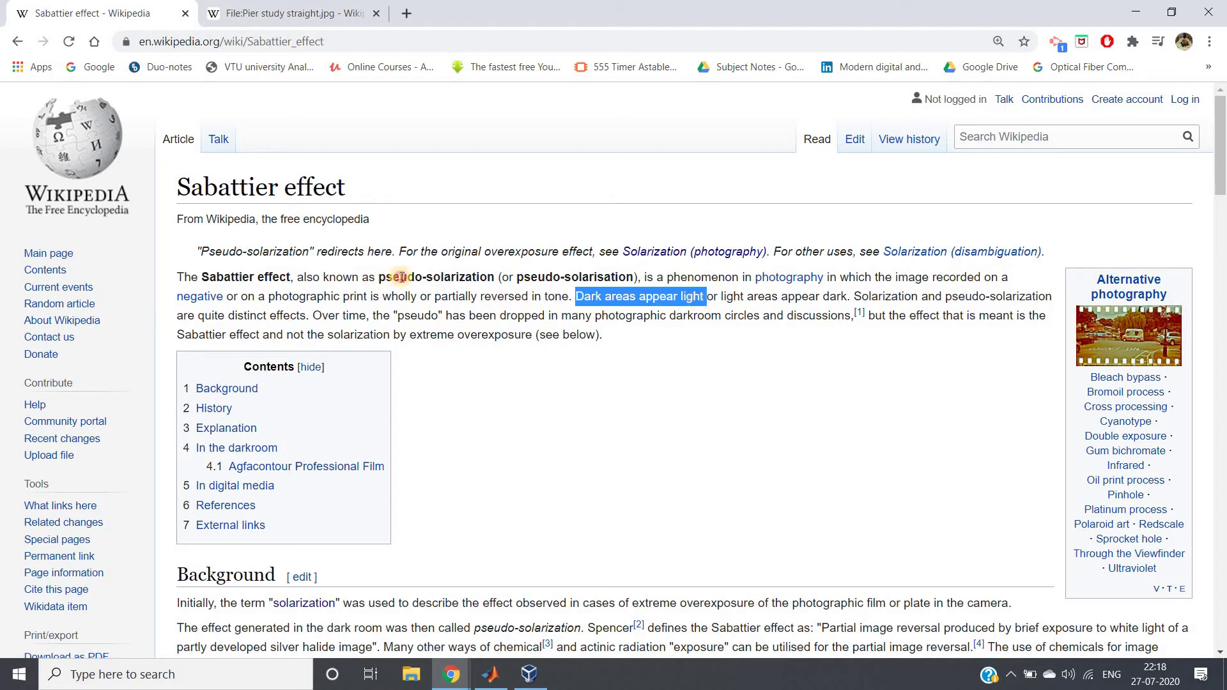
left_click_drag(377, 276, 495, 277)
left_click(502, 558)
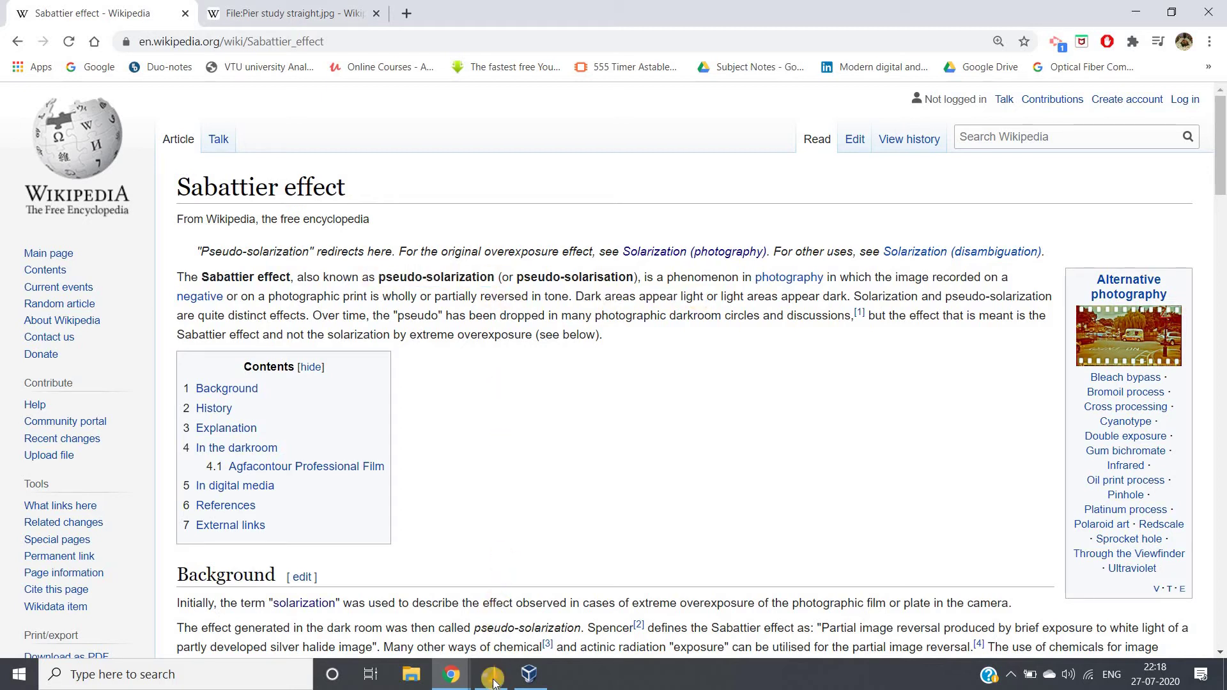
- Evaluate script lines 1–6 in MATLAB to load the grayscale lotus, then close Figure 1
left_click(494, 679)
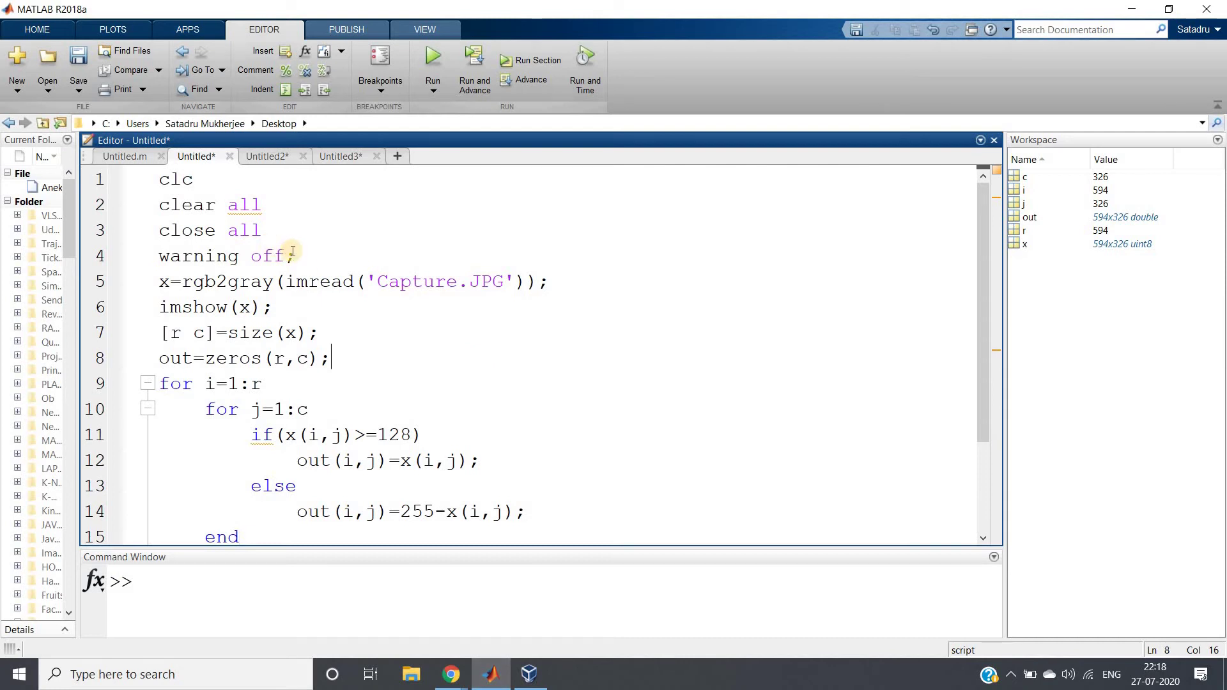
left_click_drag(160, 178, 294, 256)
mouse_move(228, 225)
left_mouse_down()
mouse_move(186, 280)
mouse_move(308, 282)
mouse_move(167, 196)
left_mouse_up()
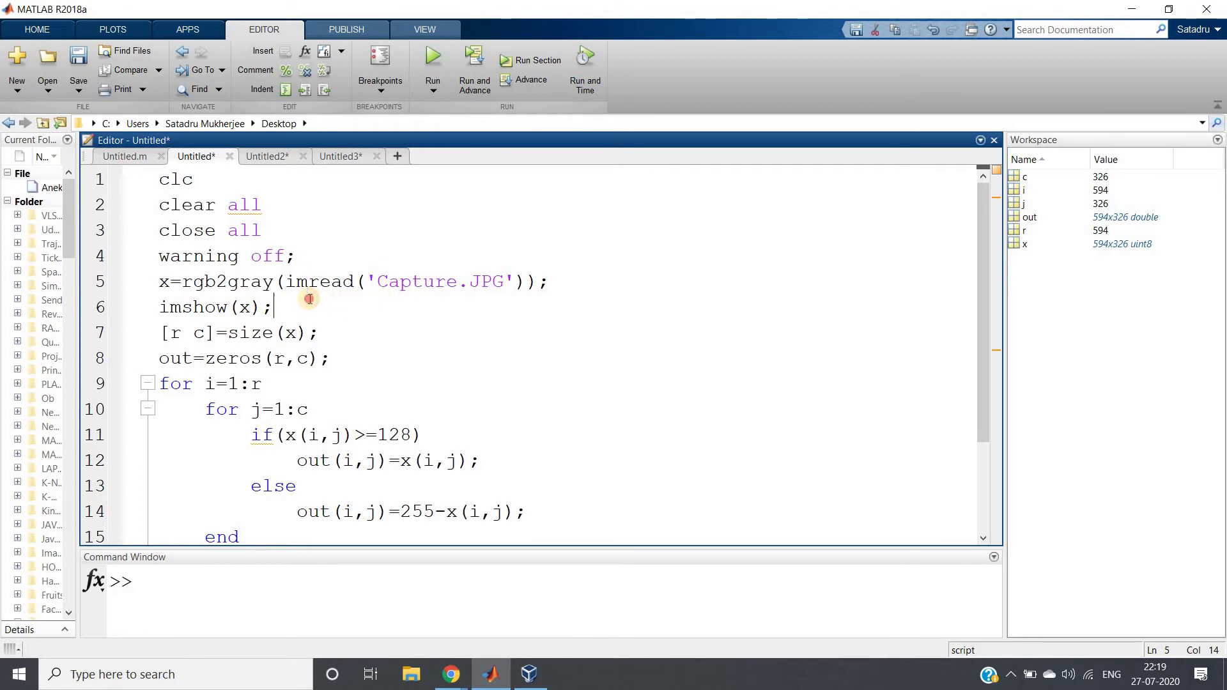
right_click(157, 184)
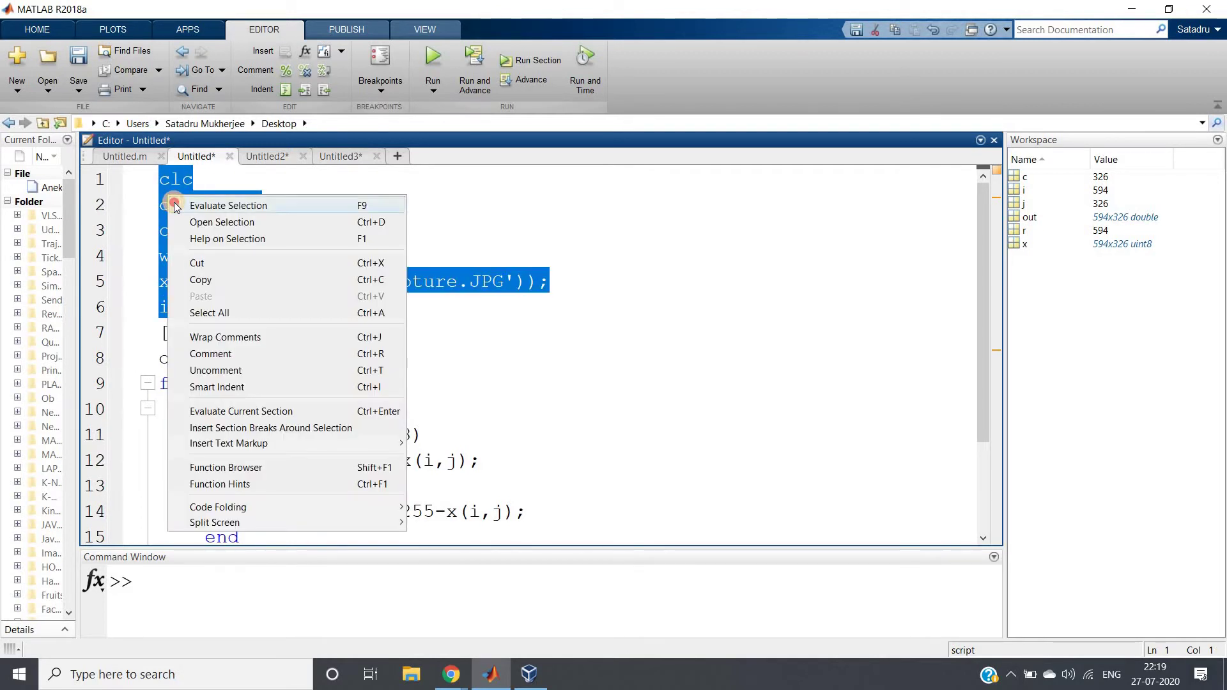
left_click(173, 202)
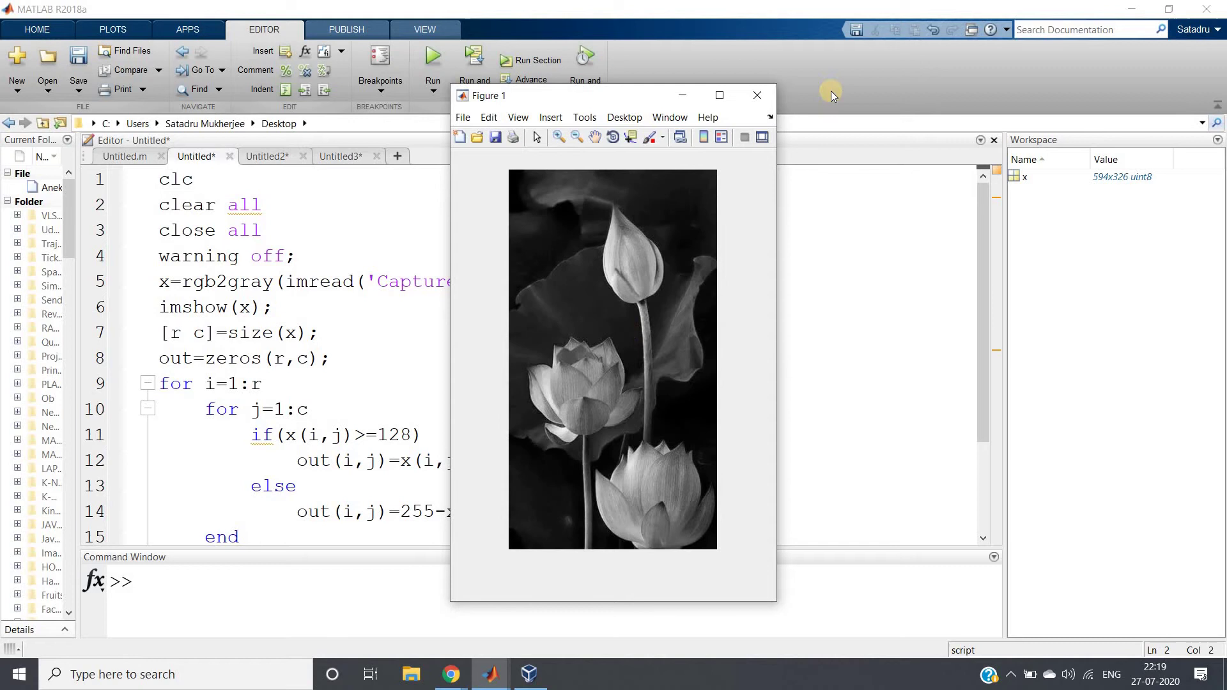
left_click(751, 96)
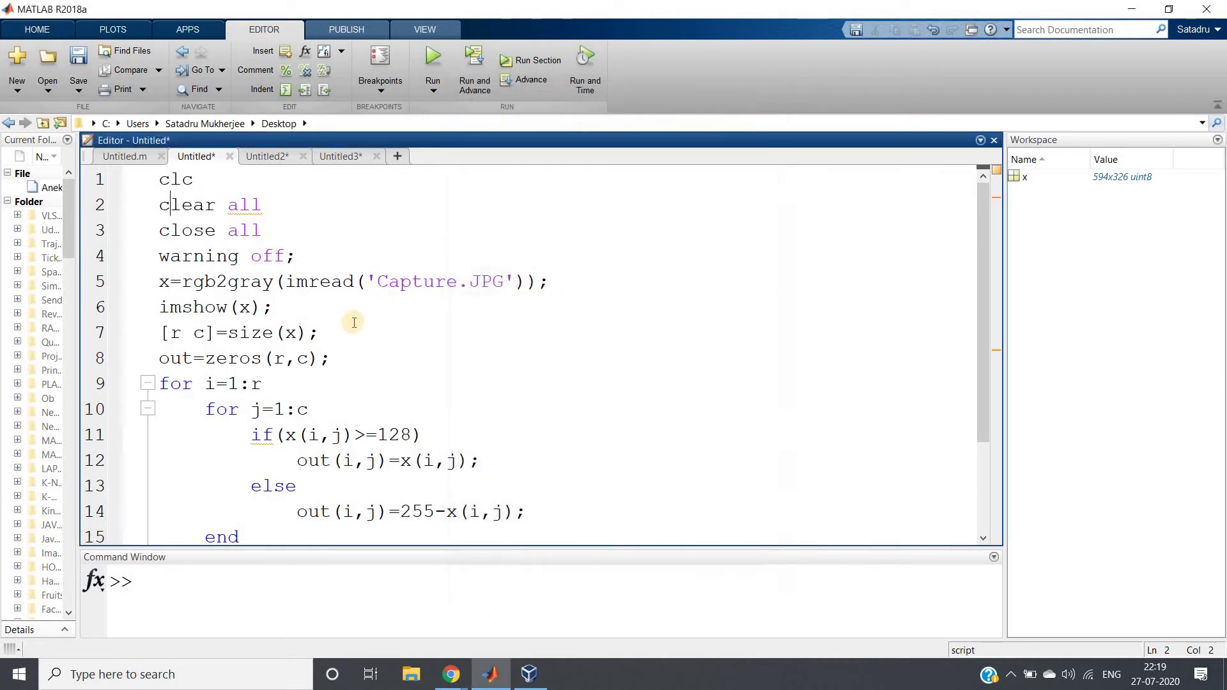
triple_click(269, 333)
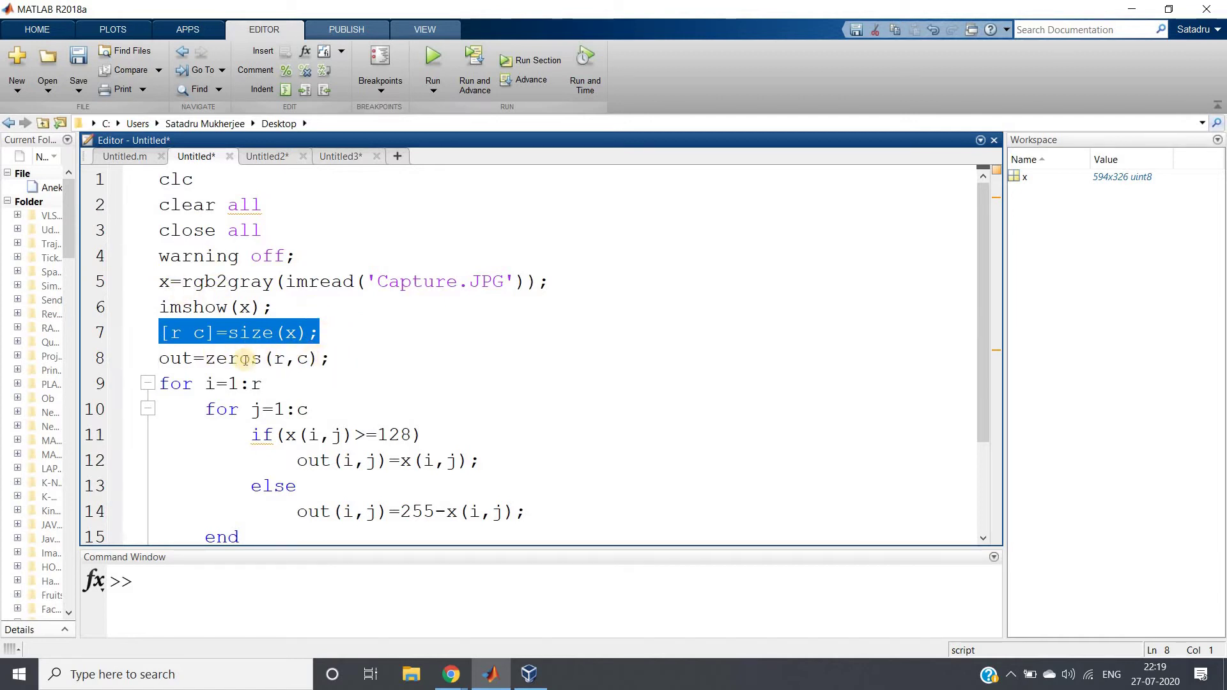
left_click(344, 375)
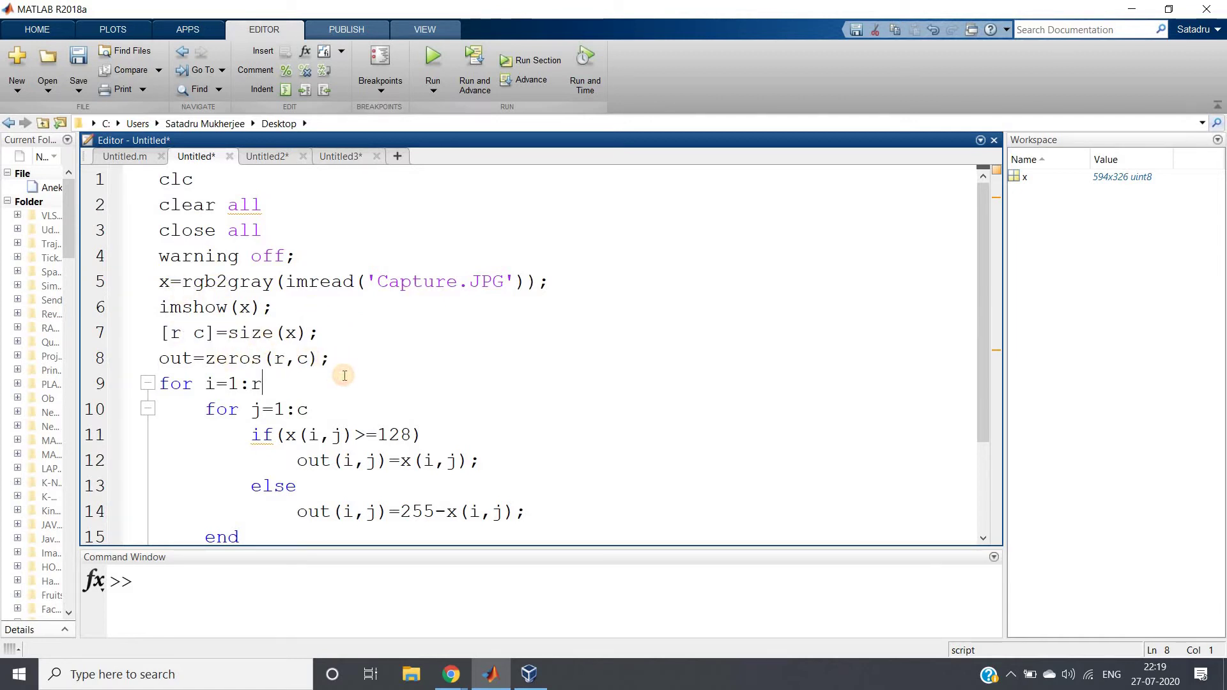
scroll(344, 375, "down", 1)
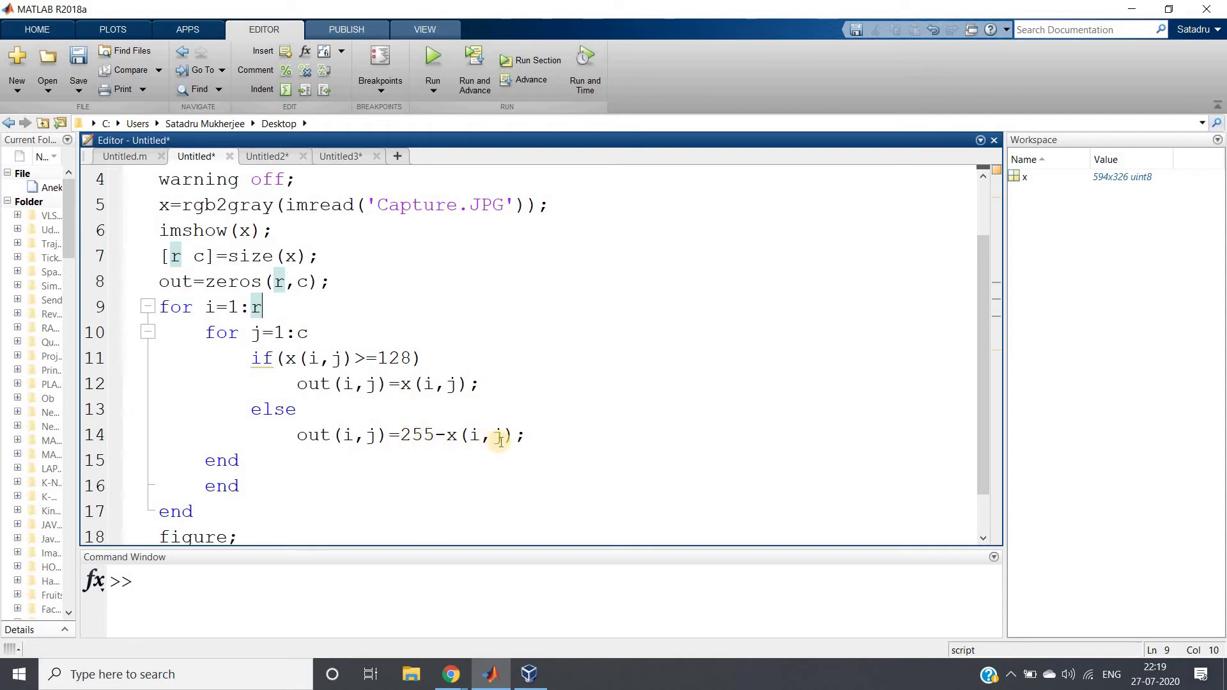
left_click_drag(296, 384, 320, 384)
left_click_drag(478, 378, 481, 383)
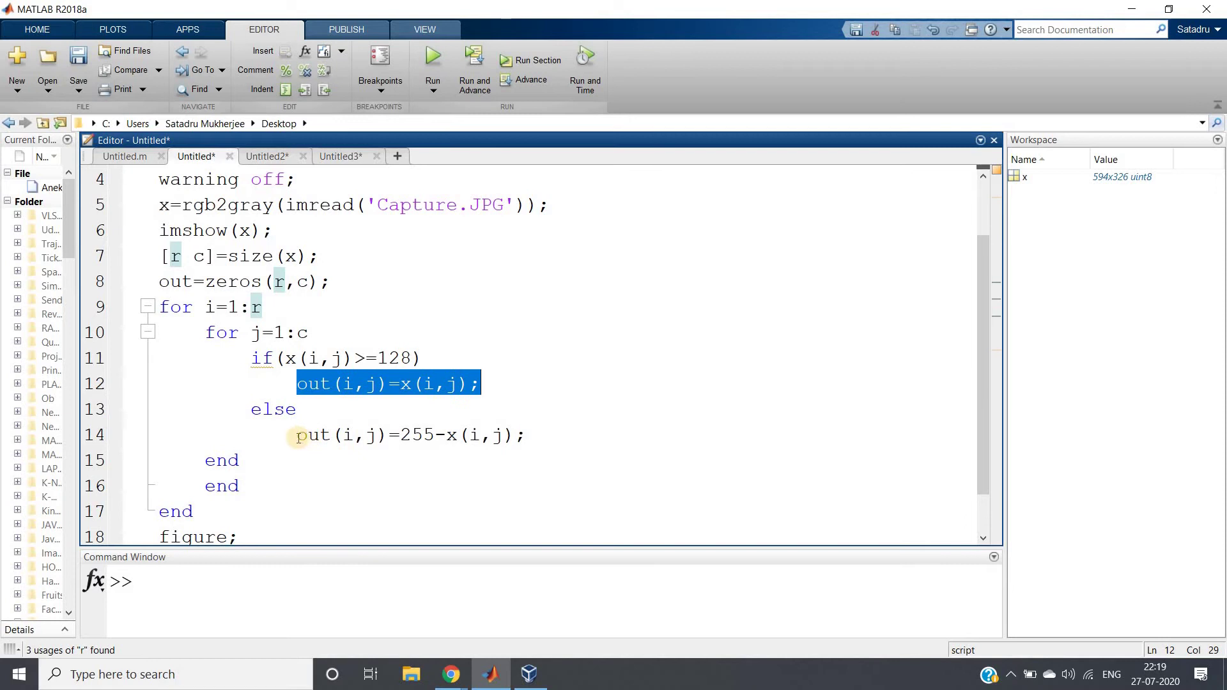
left_click_drag(297, 435, 540, 437)
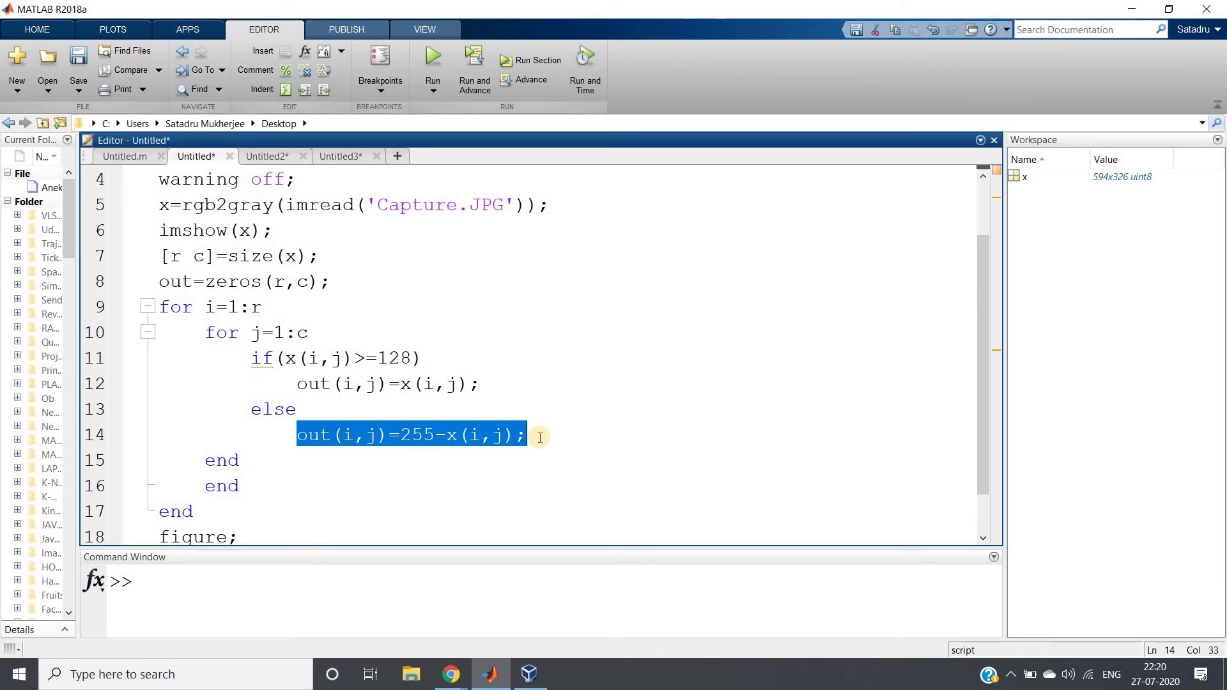
left_click(540, 437)
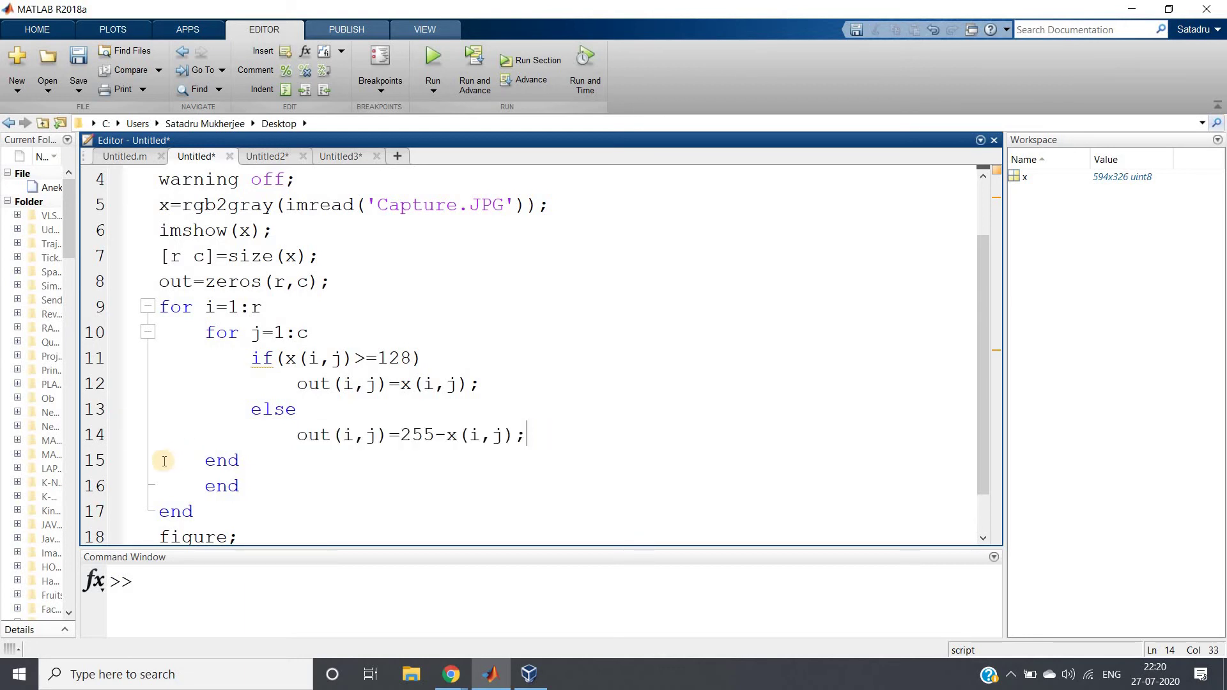
double_click(237, 460)
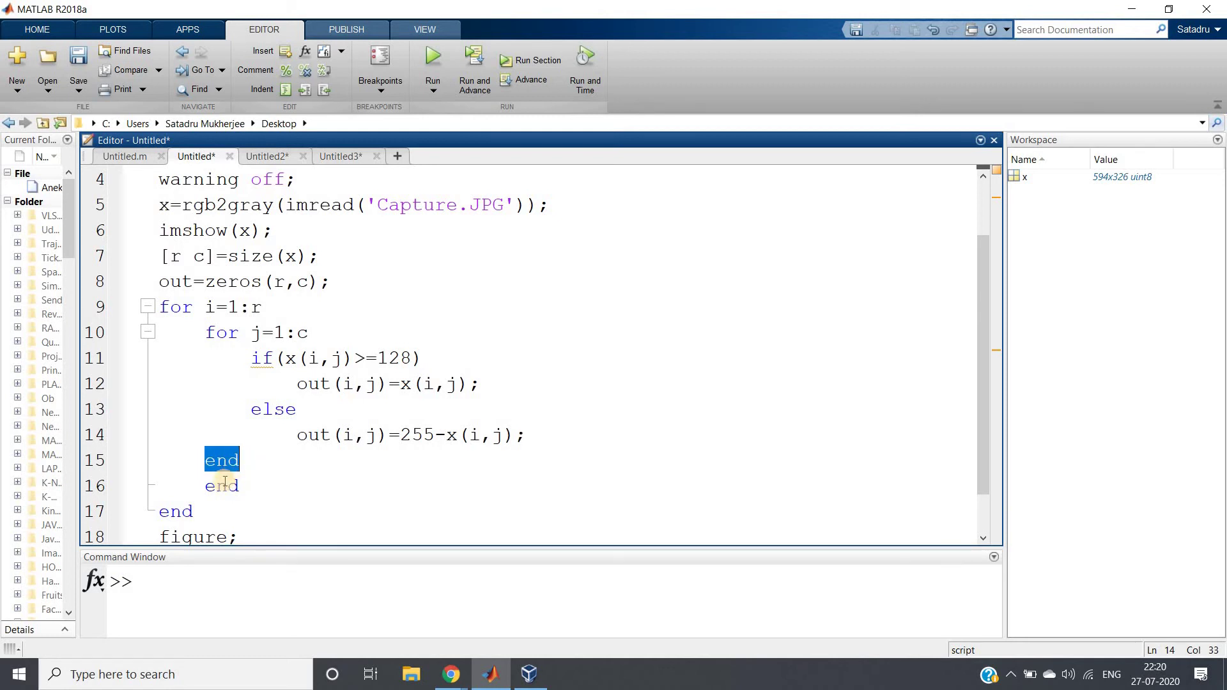
double_click(224, 485)
left_click(210, 511)
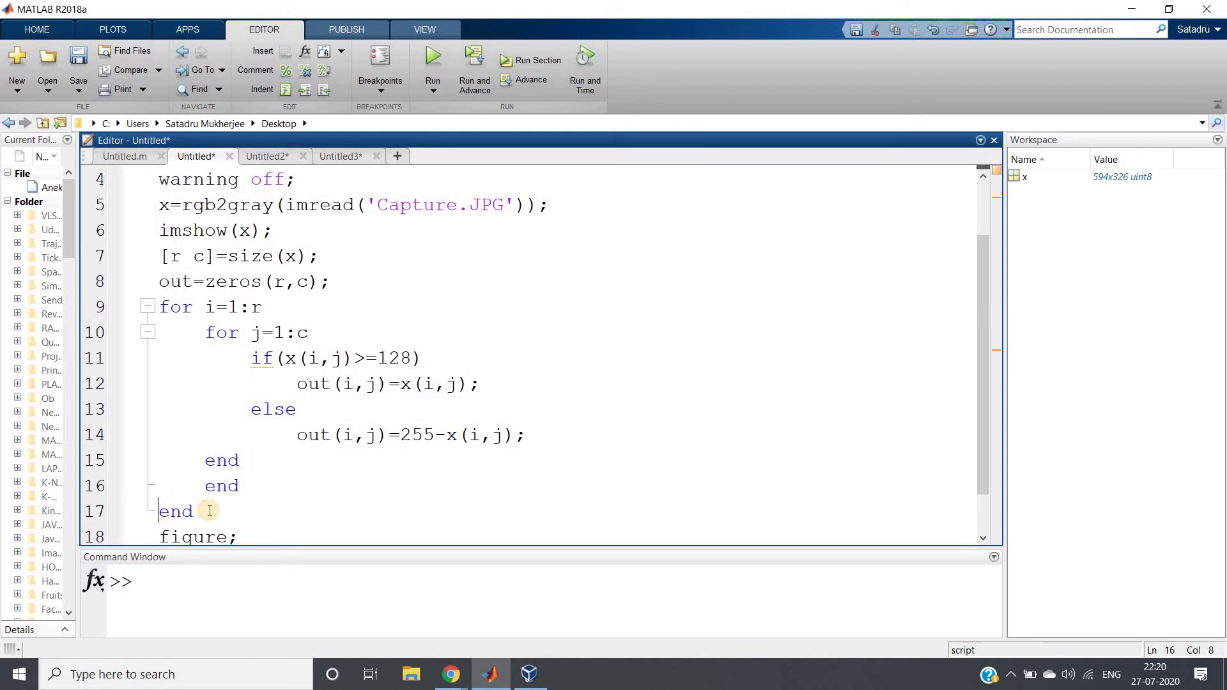
double_click(209, 510)
left_click(210, 510)
scroll(210, 510, "down", 1)
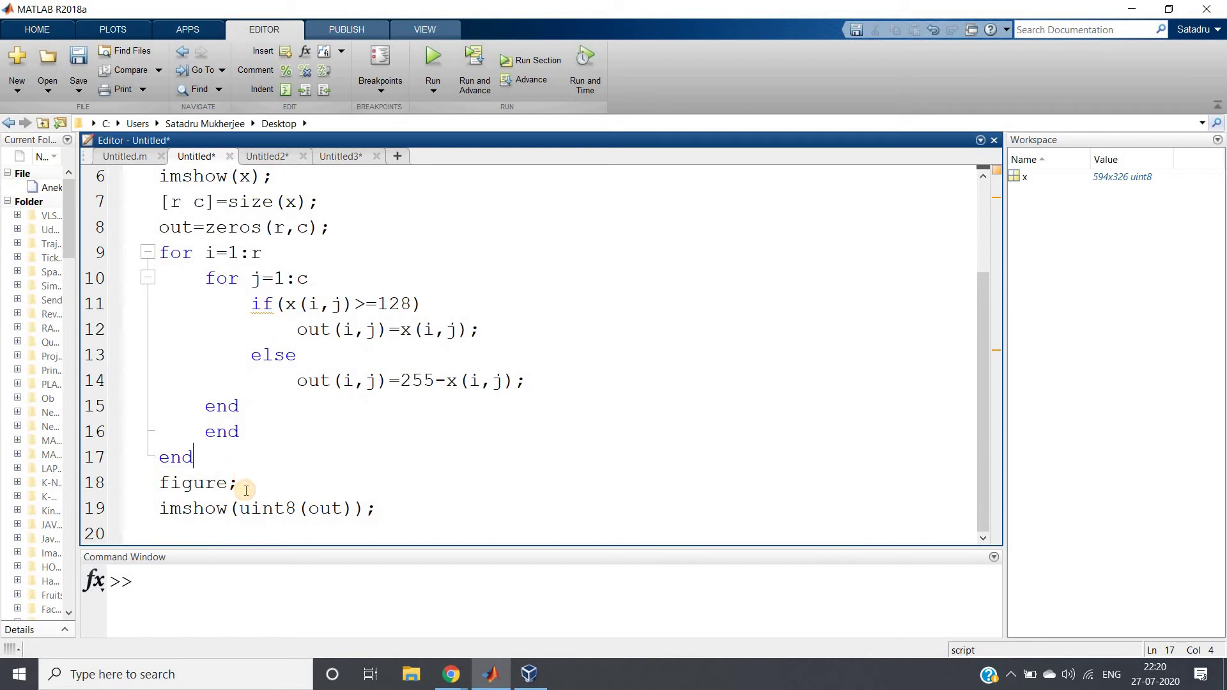
left_click_drag(205, 509, 365, 508)
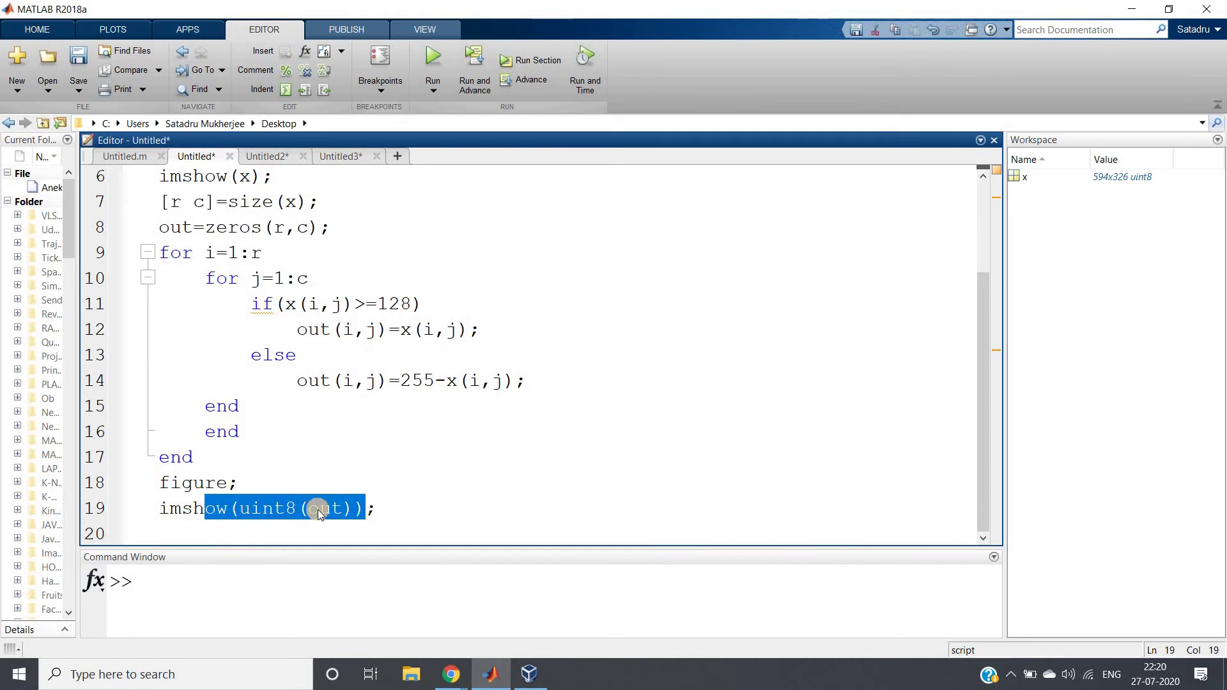
left_click(281, 514)
mouse_move(160, 227)
left_mouse_down()
mouse_move(203, 444)
mouse_move(195, 455)
left_mouse_up()
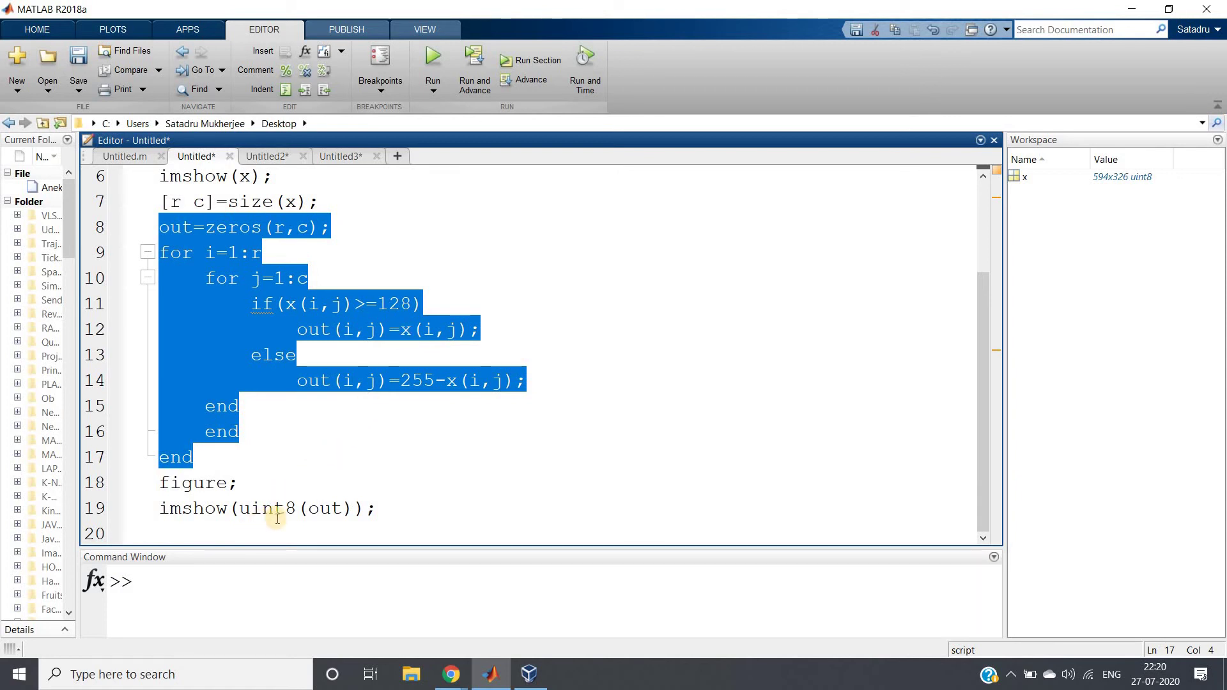
- Select the entire script and evaluate it
left_click(425, 405)
key("ctrl+a")
right_click(425, 405)
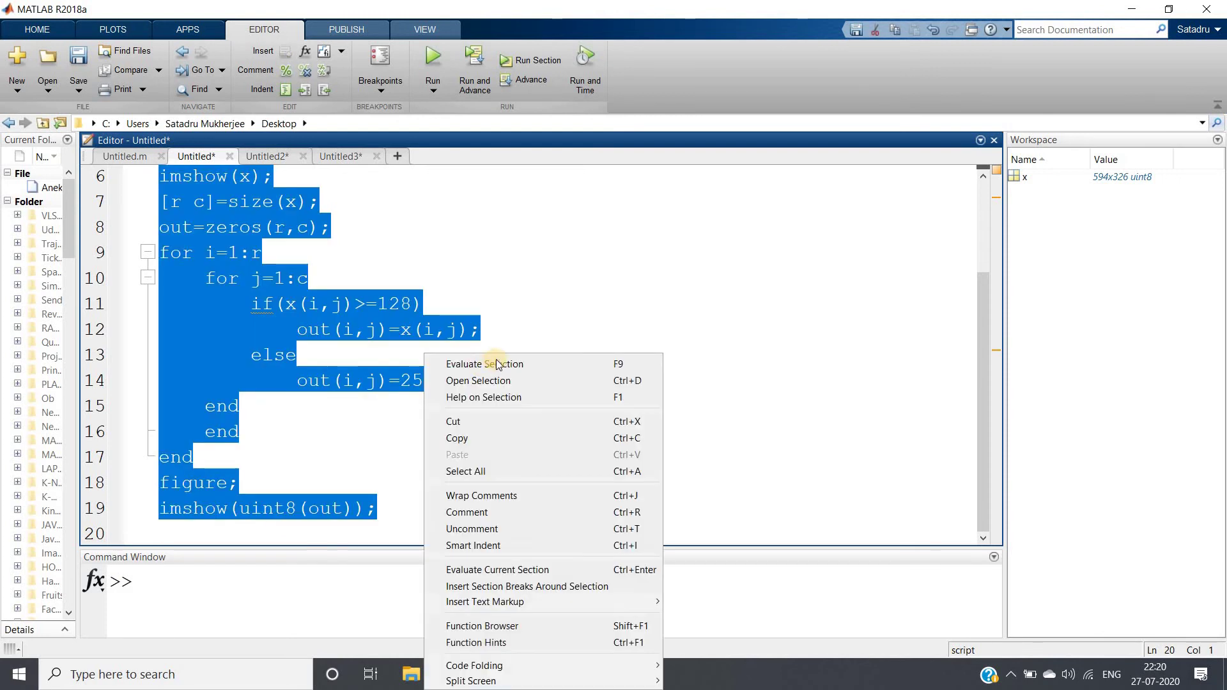
left_click(497, 364)
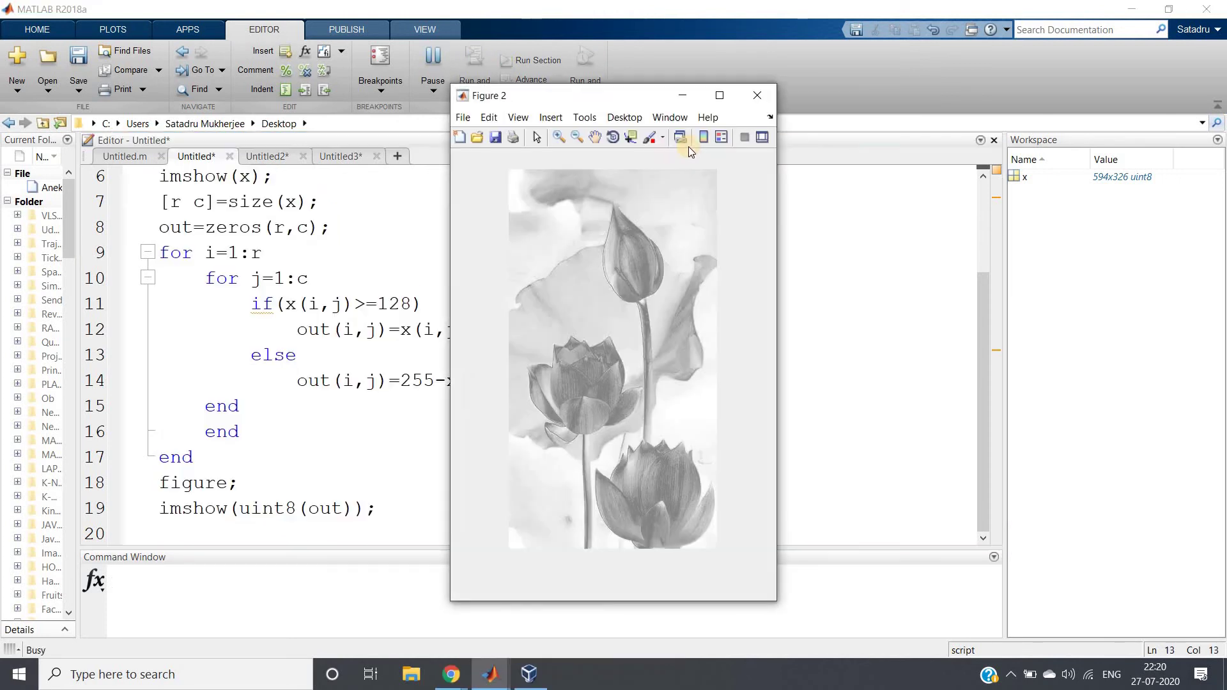
- Place the original Figure 1 beside the pseudo-solarized Figure 2, maximizing then restoring Figure 2
left_click_drag(556, 96, 899, 95)
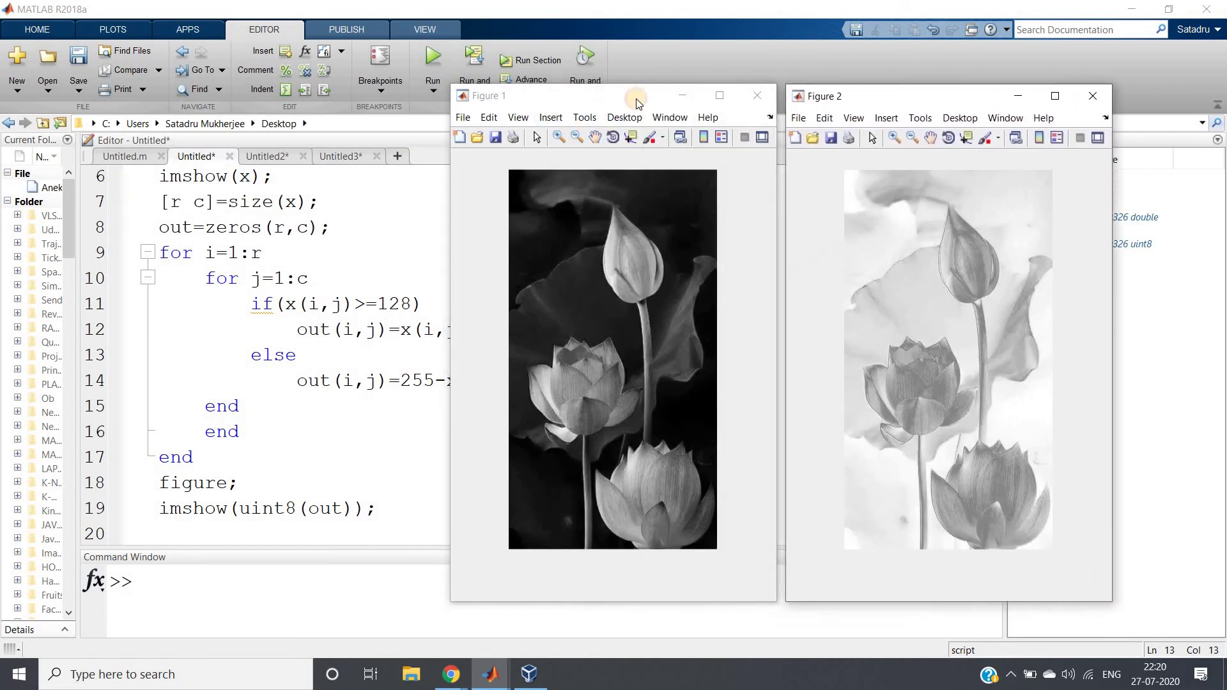
left_click_drag(415, 78, 286, 60)
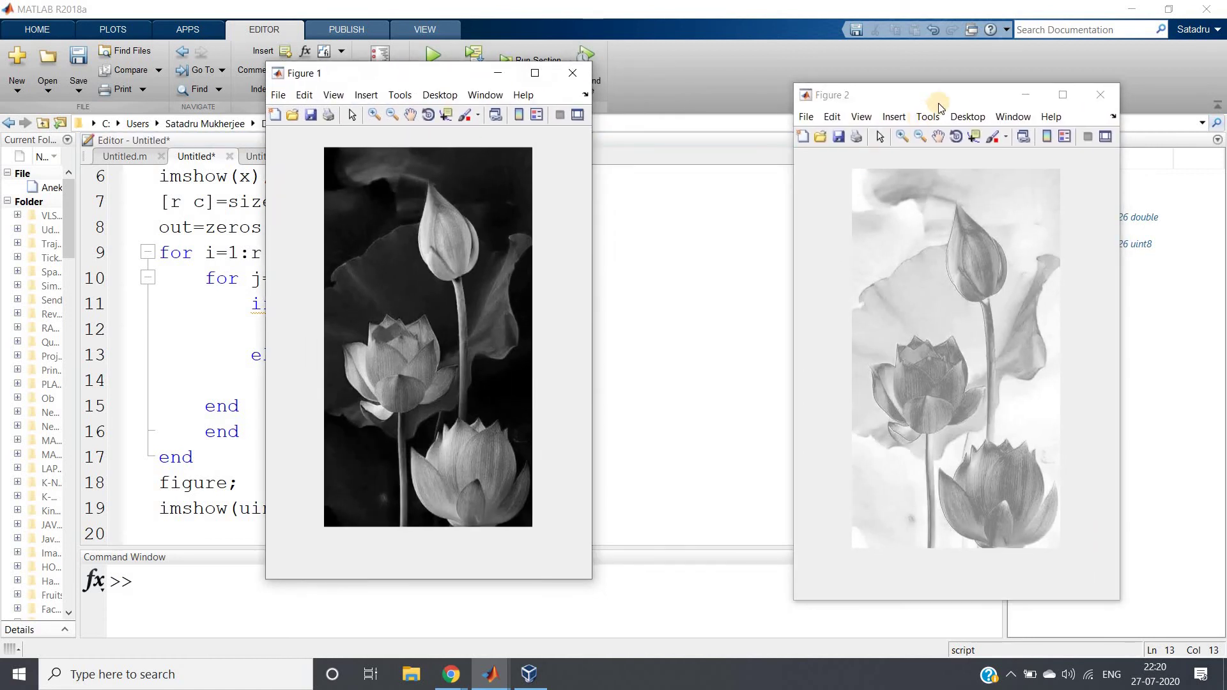
mouse_move(951, 101)
left_mouse_down()
mouse_move(865, 63)
mouse_move(870, 72)
left_mouse_up()
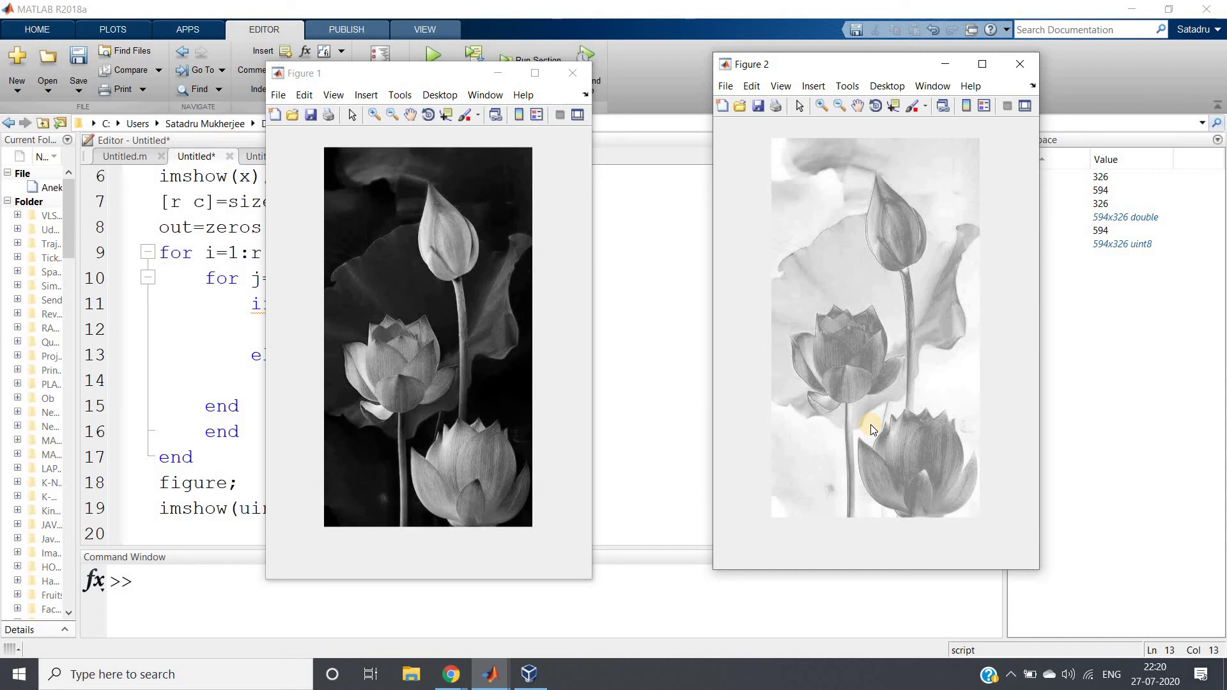
left_click(983, 66)
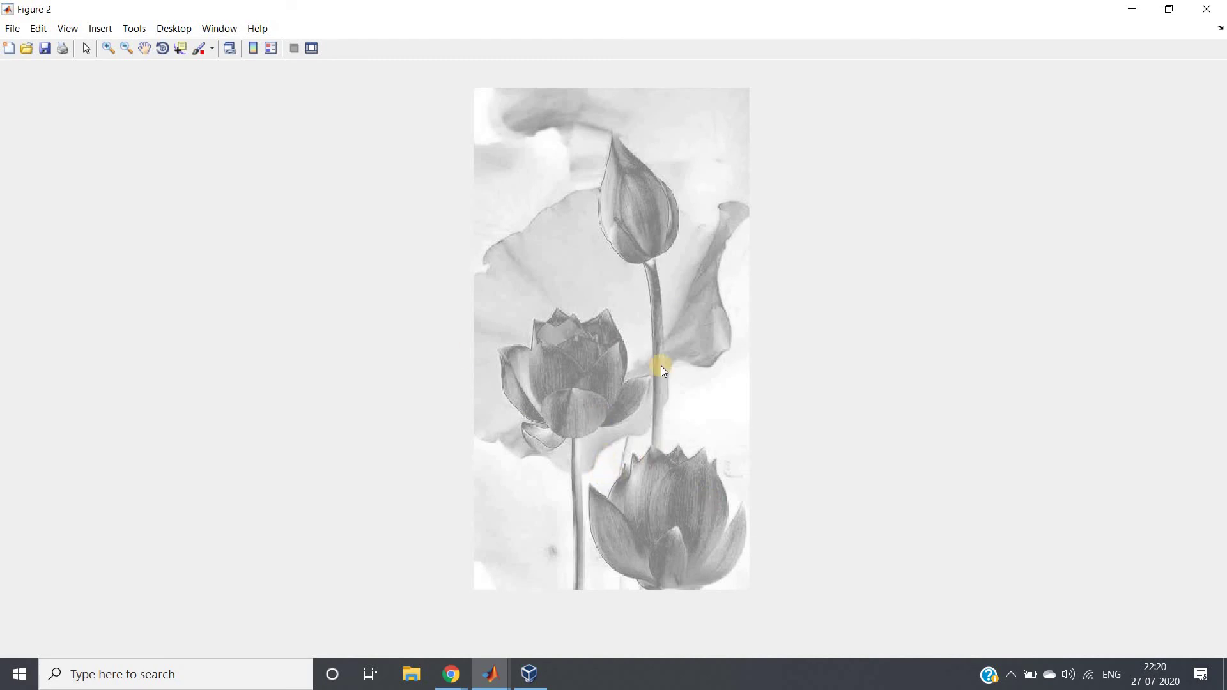
left_click(1169, 9)
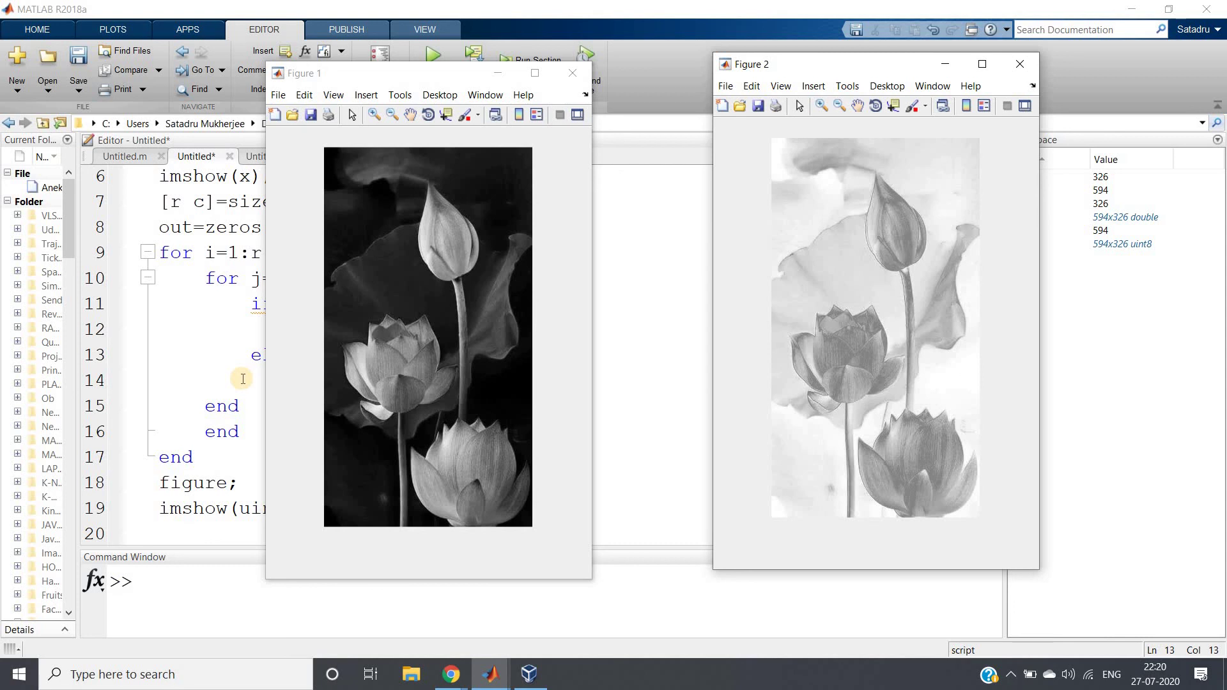